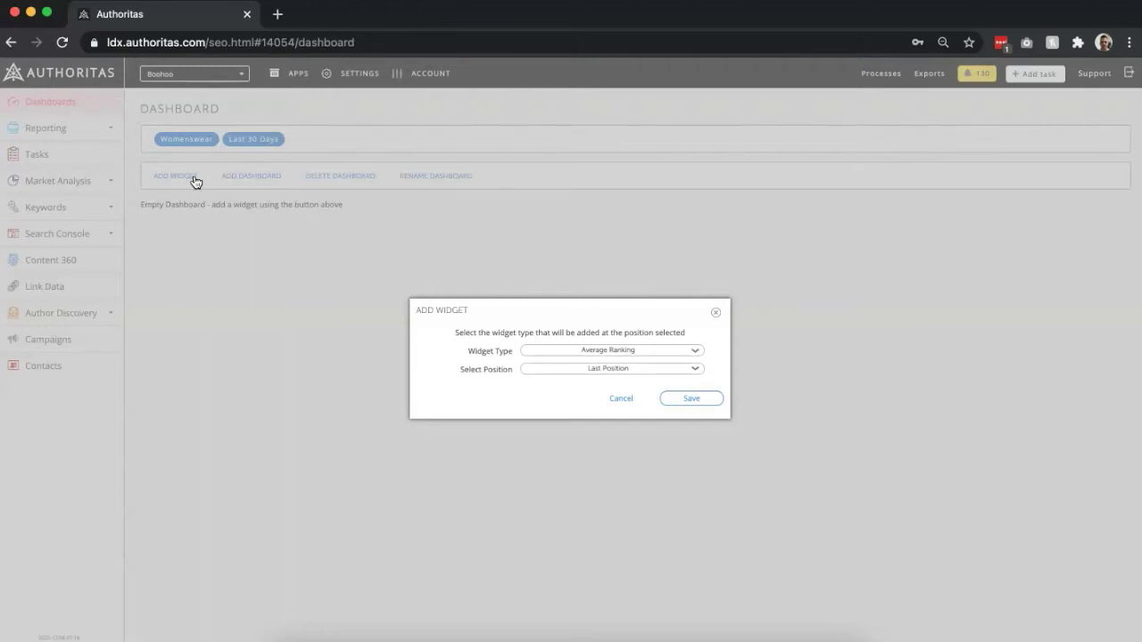
# Step: Add an Average Ranking widget to the dashboard at the last position
pyautogui.click(553, 354)
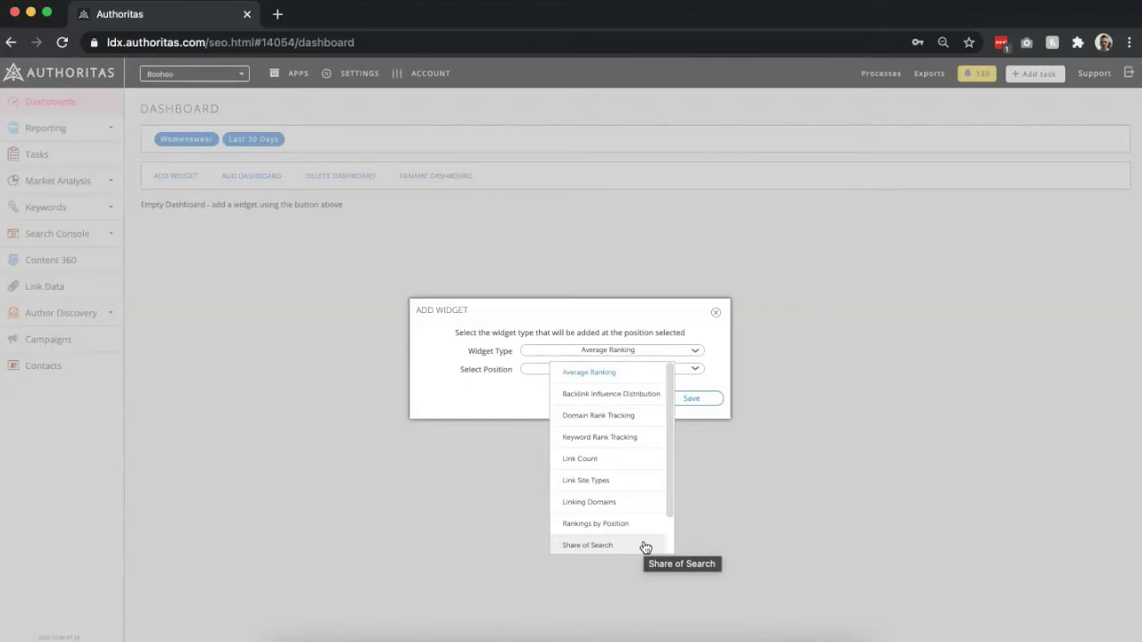
pyautogui.scroll(-2, 645, 547)
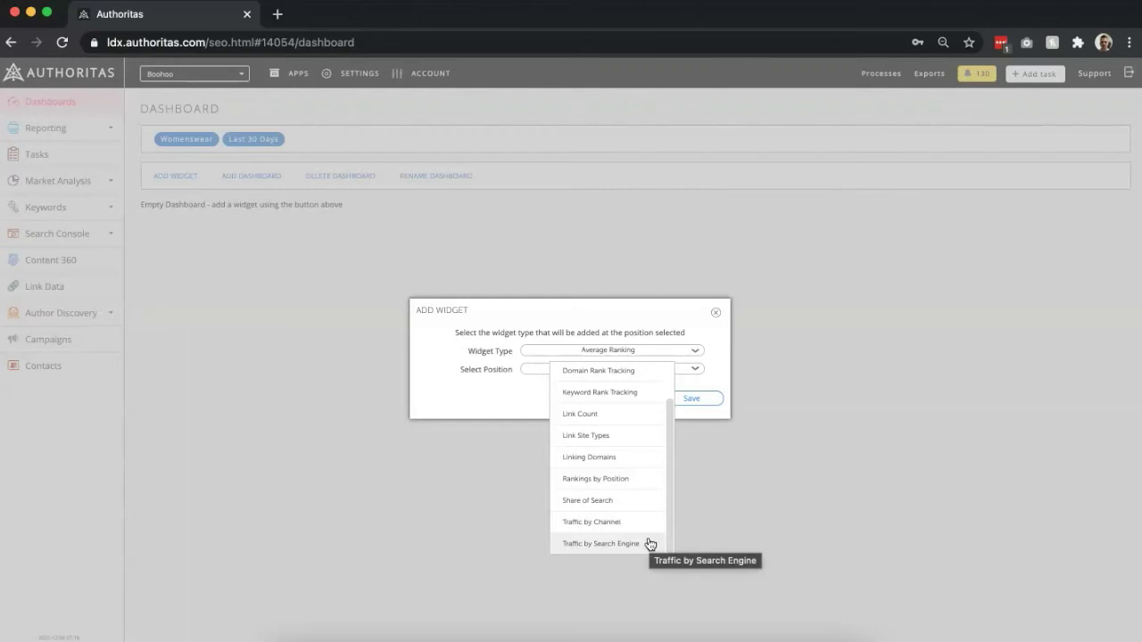
pyautogui.scroll(2, 650, 544)
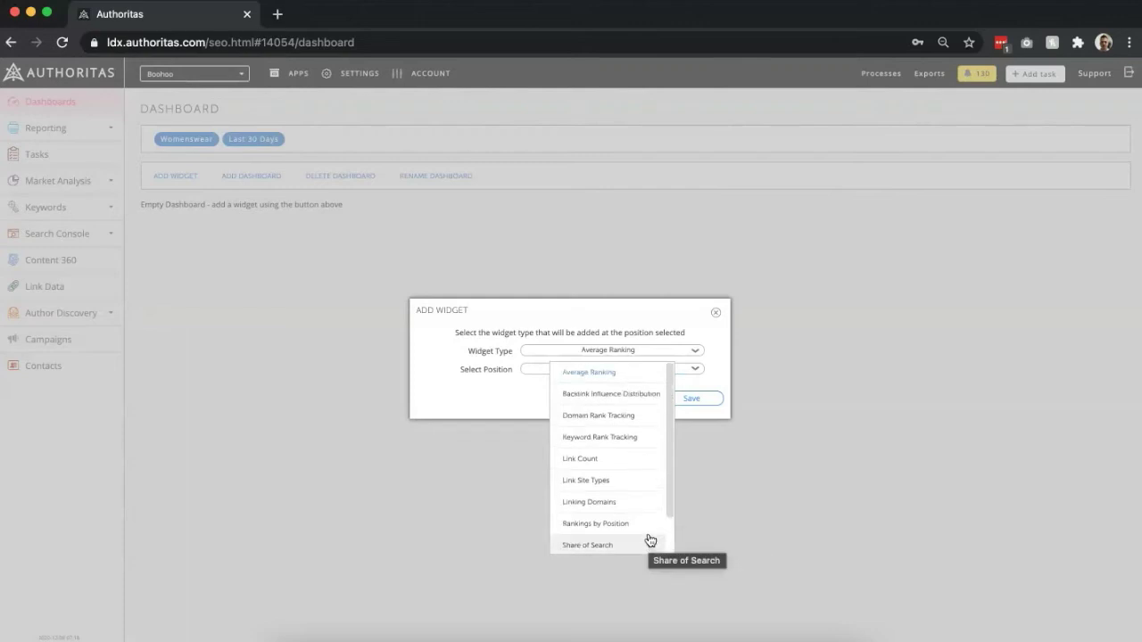
pyautogui.click(642, 378)
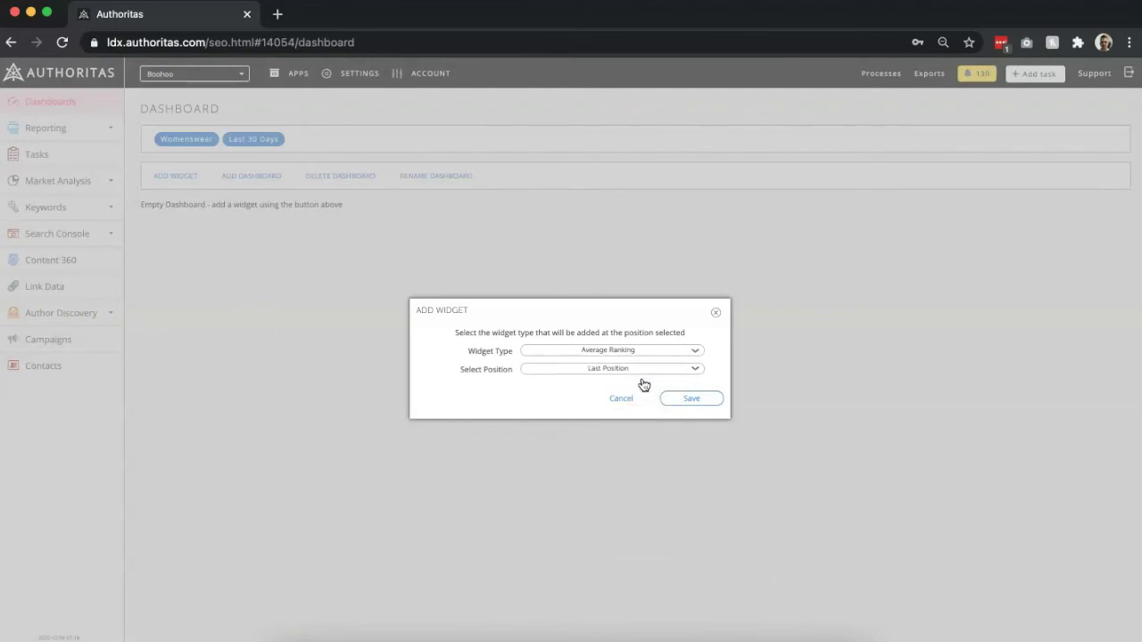
pyautogui.click(659, 369)
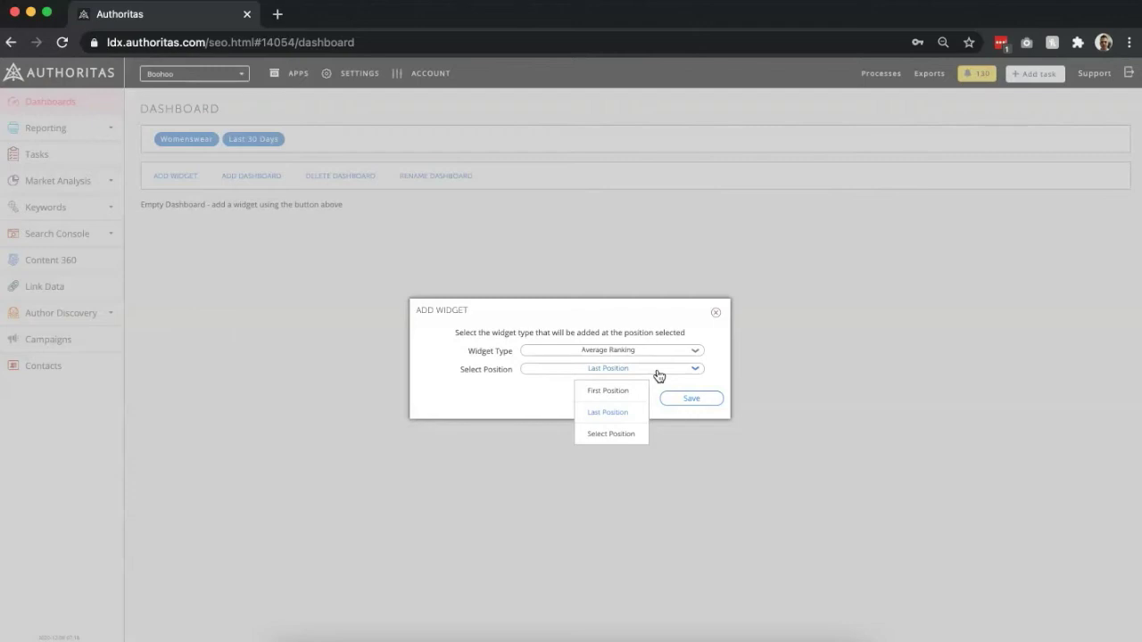
pyautogui.click(629, 411)
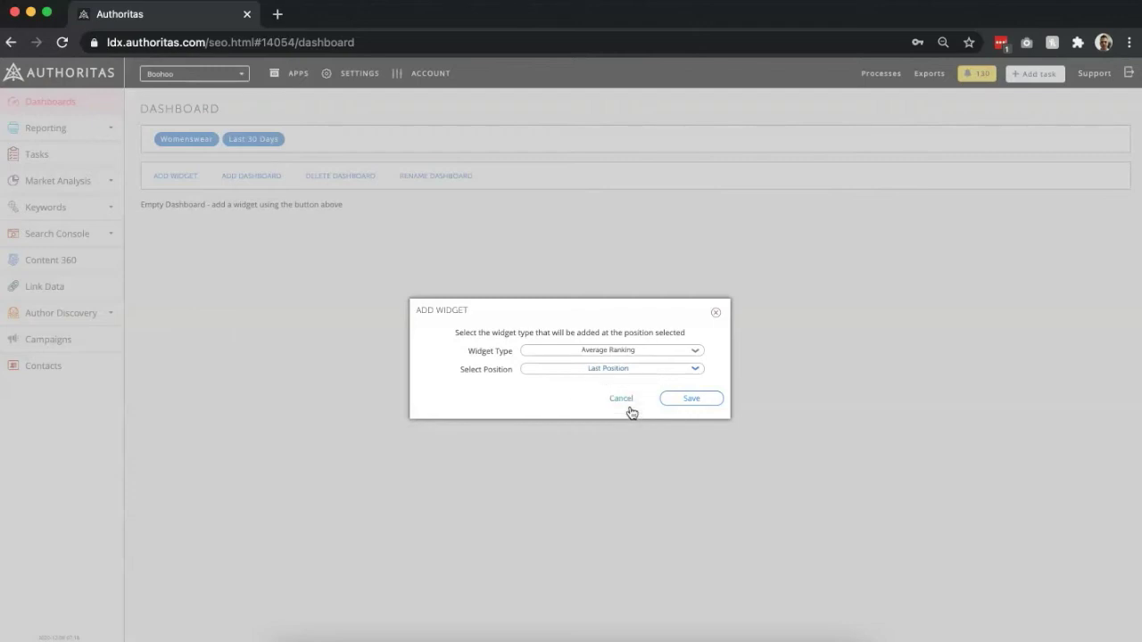
pyautogui.click(684, 399)
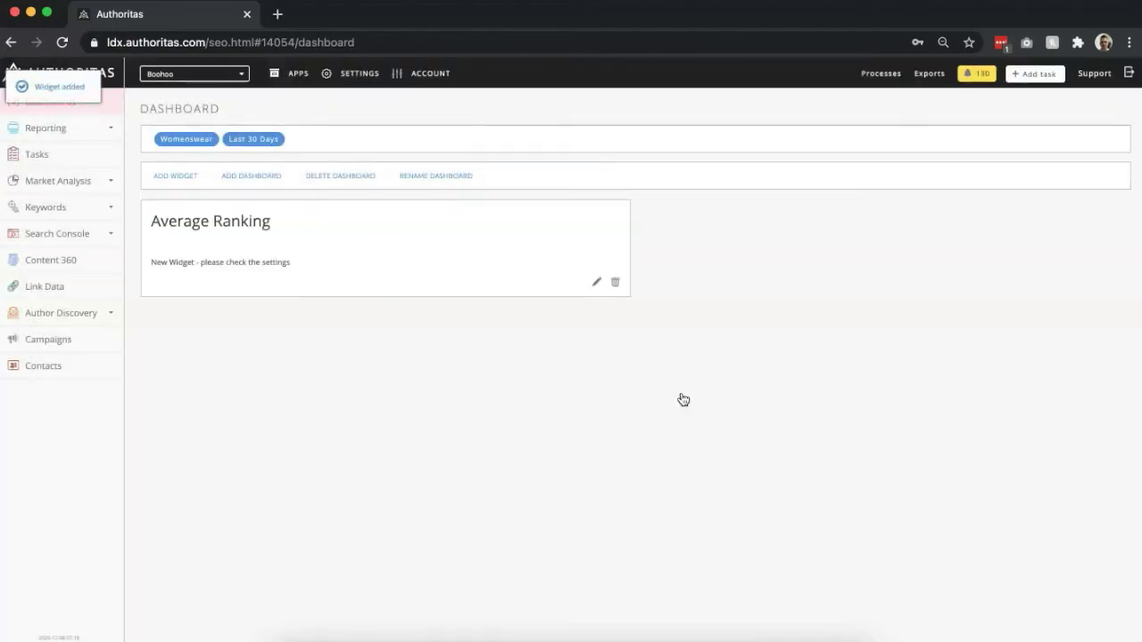
# Step: Title the new ranking widget "Average Ranking - Womenswear" and use the Google - UK ranking configuration
pyautogui.click(597, 286)
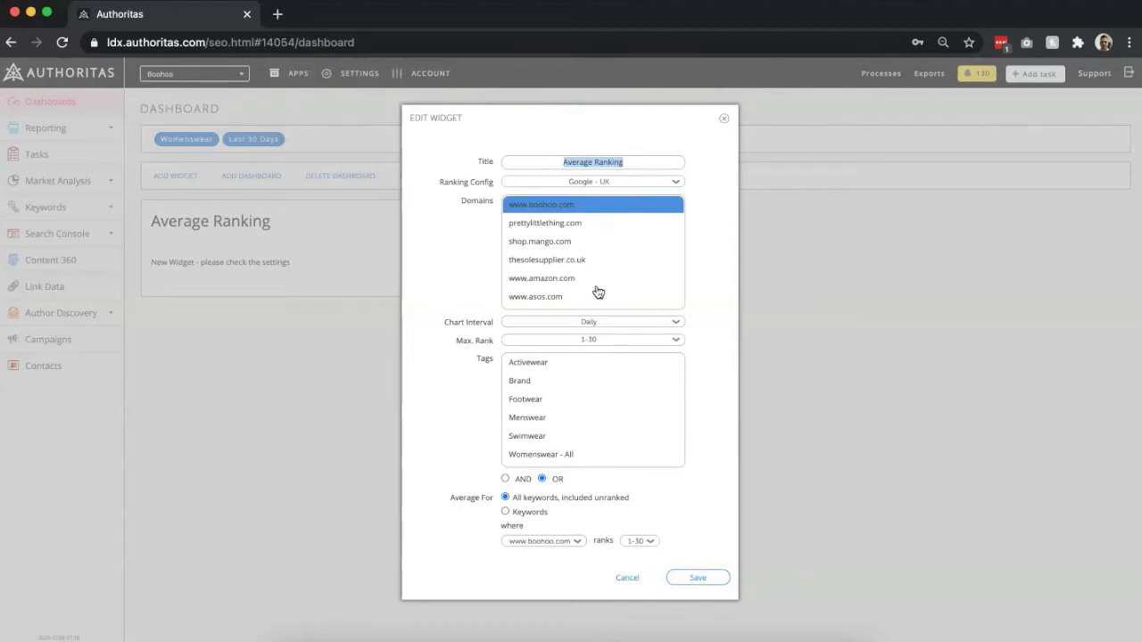
pyautogui.click(658, 163)
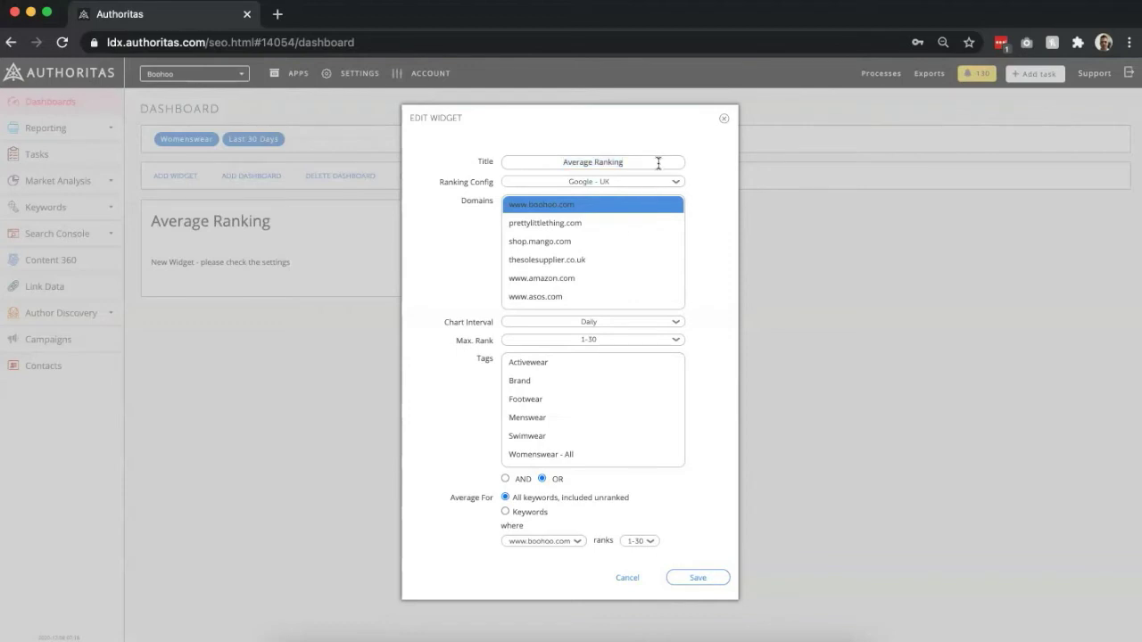
pyautogui.write('- Womenswear')
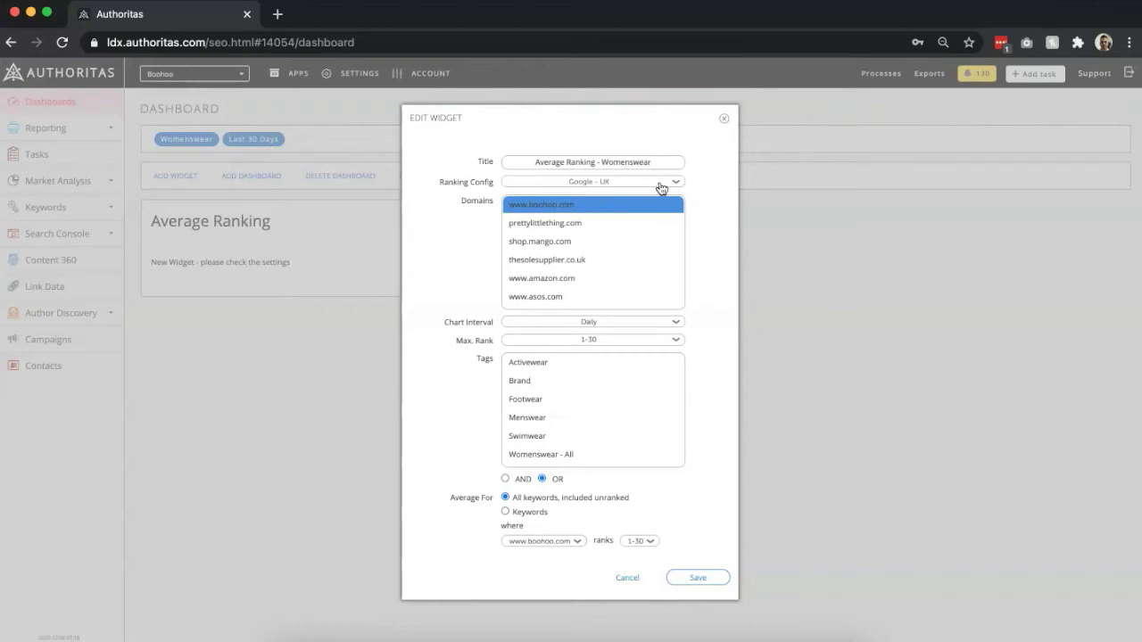
pyautogui.click(660, 184)
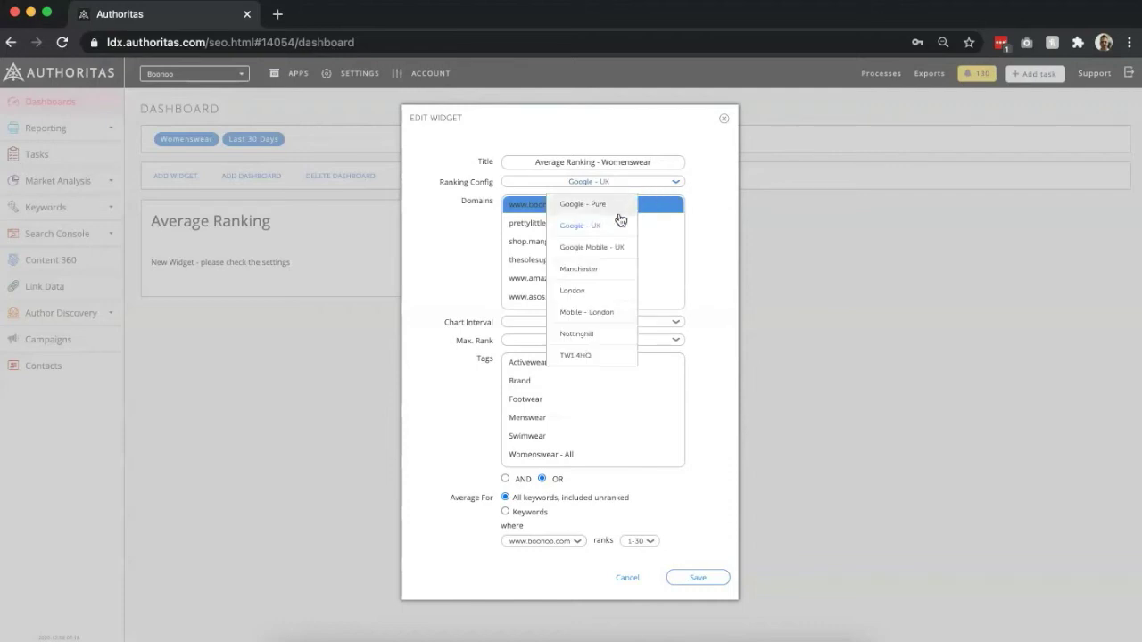
pyautogui.click(615, 225)
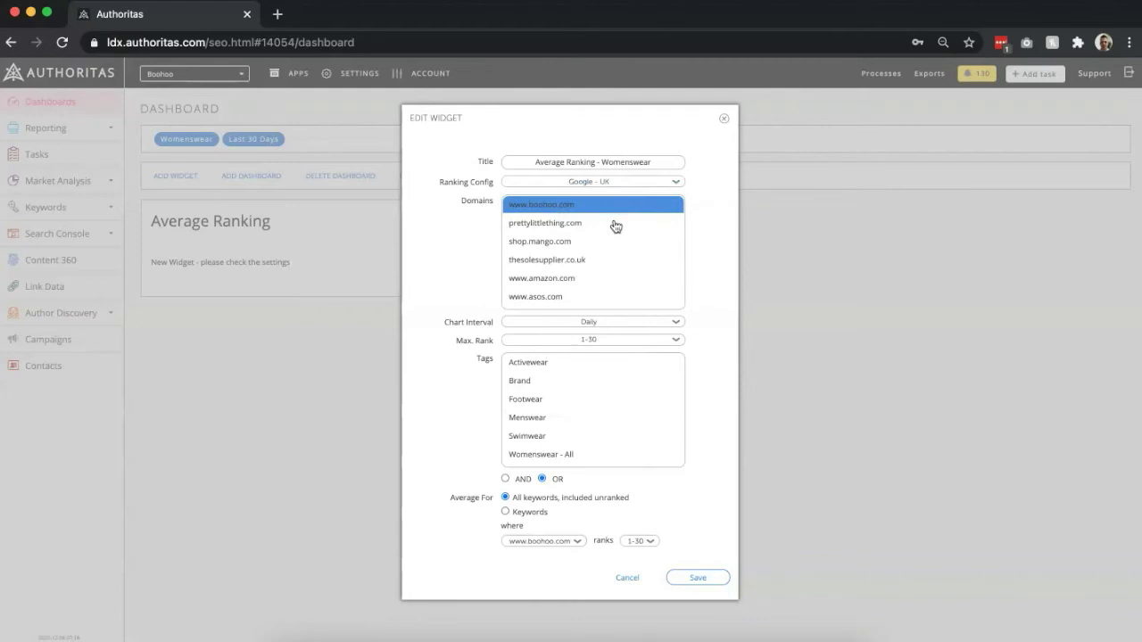
pyautogui.keyDown('super'); pyautogui.click(615, 224); pyautogui.keyUp('super')
pyautogui.keyDown('super'); pyautogui.click(596, 245); pyautogui.keyUp('super')
pyautogui.keyDown('super'); pyautogui.click(589, 263); pyautogui.keyUp('super')
pyautogui.keyDown('super'); pyautogui.click(586, 280); pyautogui.keyUp('super')
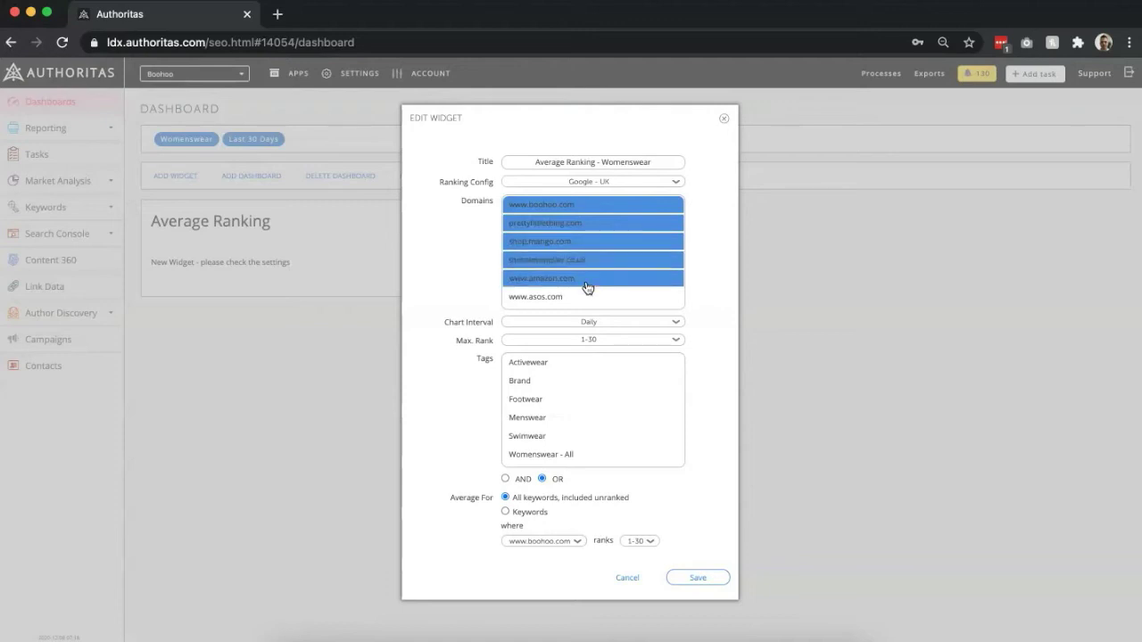
pyautogui.keyDown('super'); pyautogui.click(588, 298); pyautogui.keyUp('super')
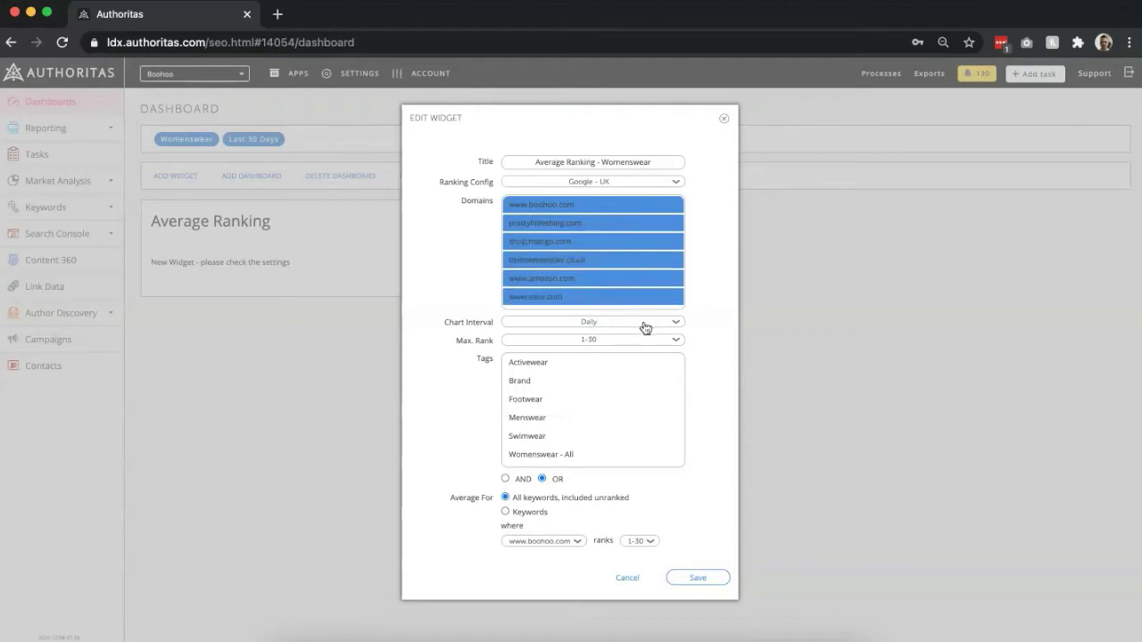
# Step: Keep the ranking widget's chart interval at Daily and its maximum rank at 1-30
pyautogui.click(647, 329)
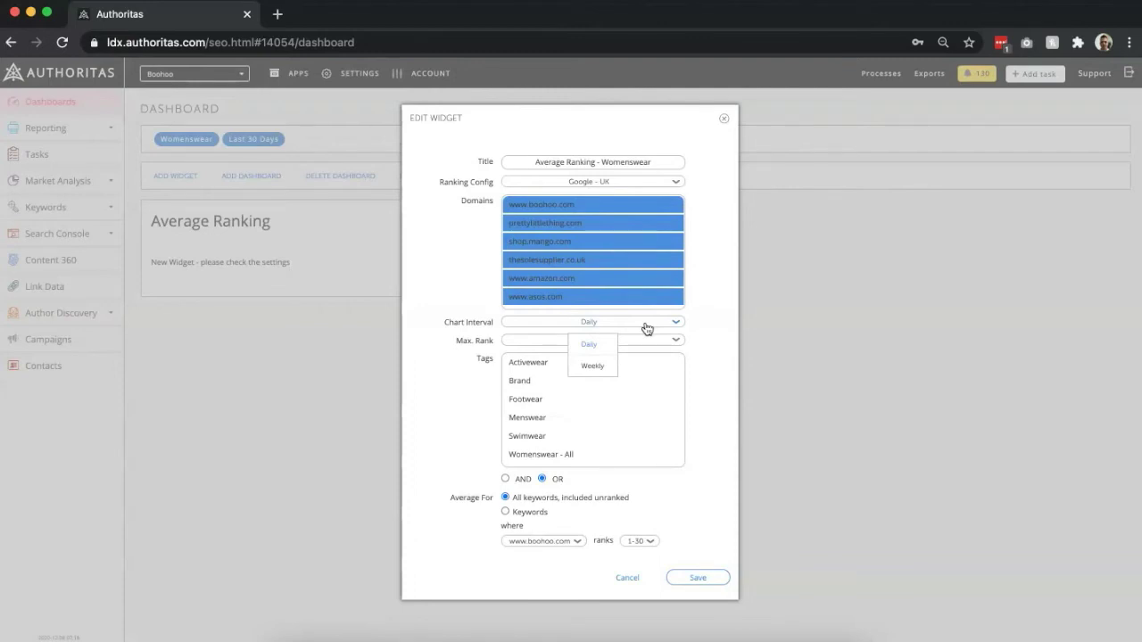
pyautogui.click(647, 329)
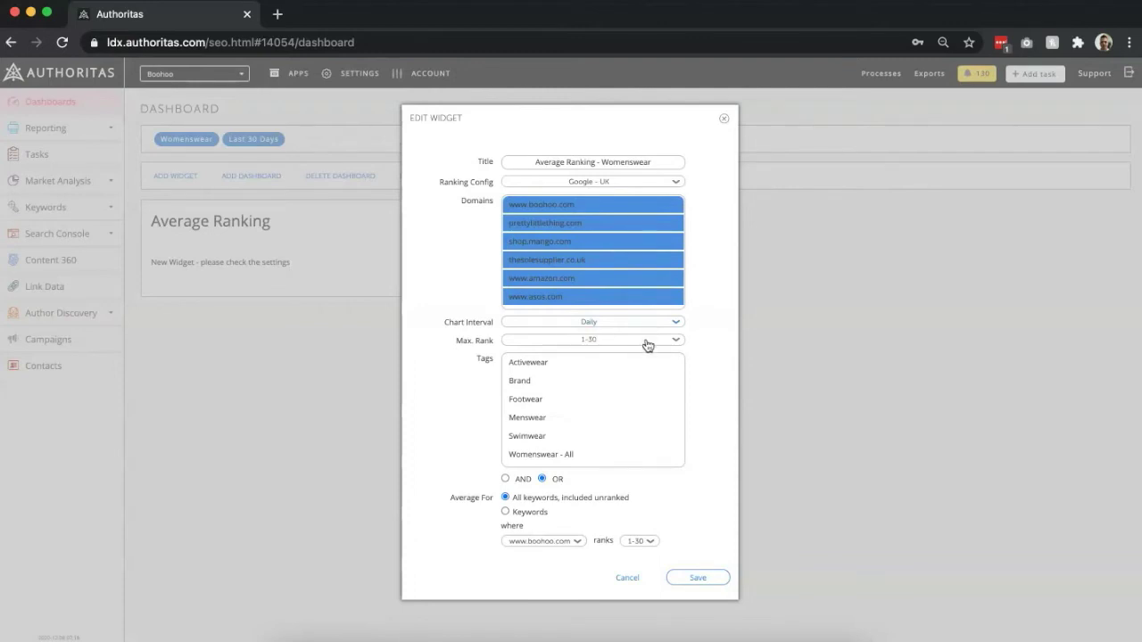
pyautogui.click(648, 344)
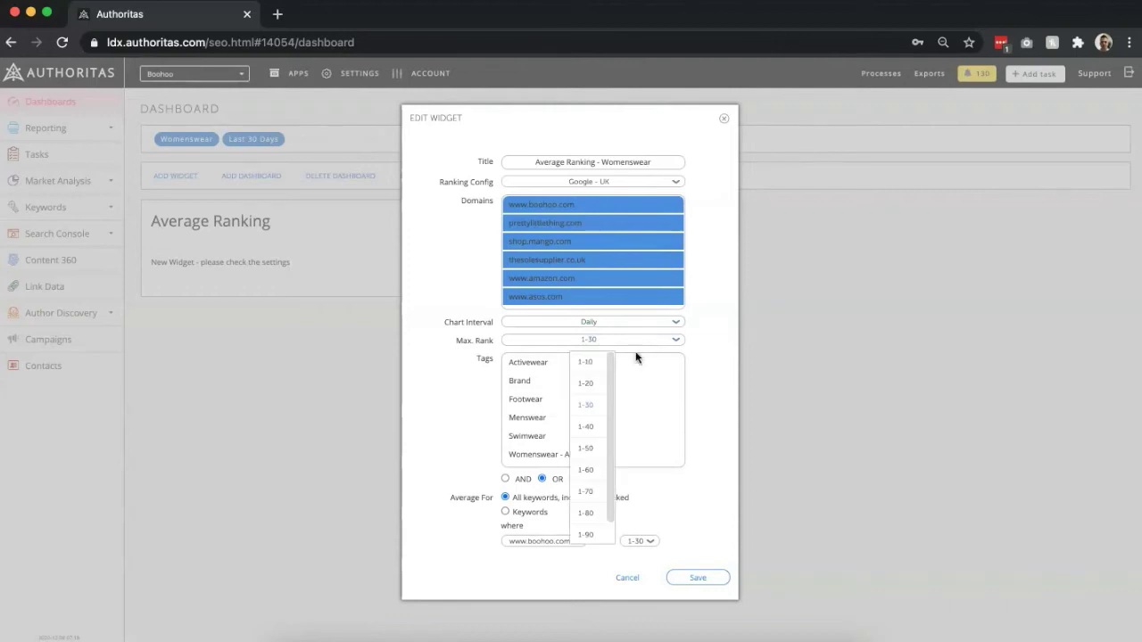
pyautogui.click(592, 406)
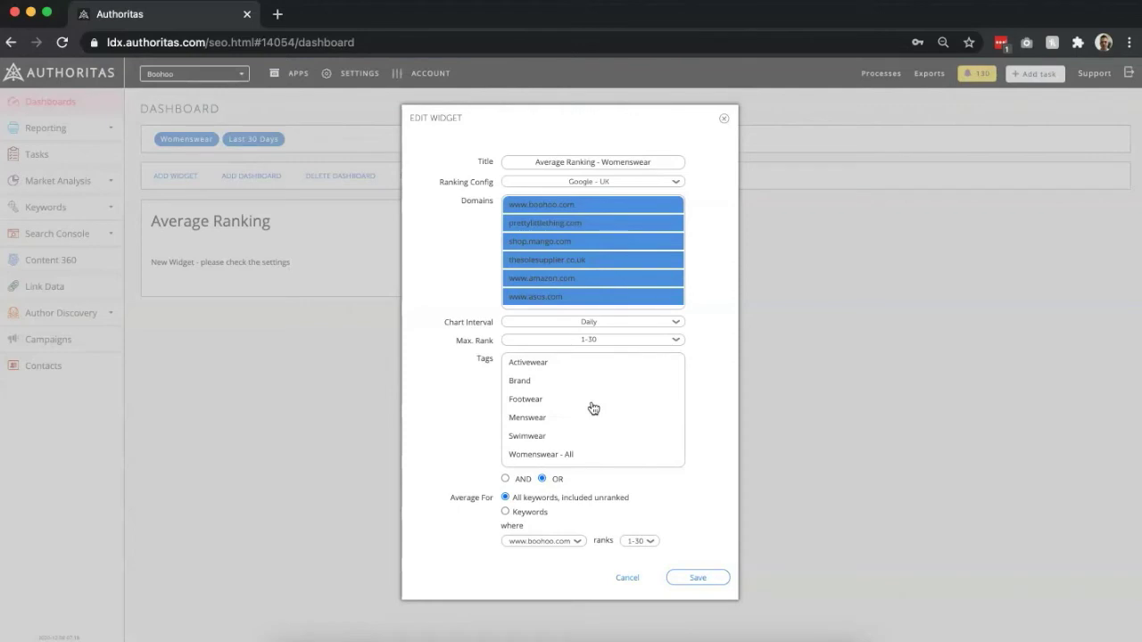
# Step: Filter the ranking widget by the Womenswear - All tag, average over all keywords including unranked, and save it
pyautogui.click(595, 456)
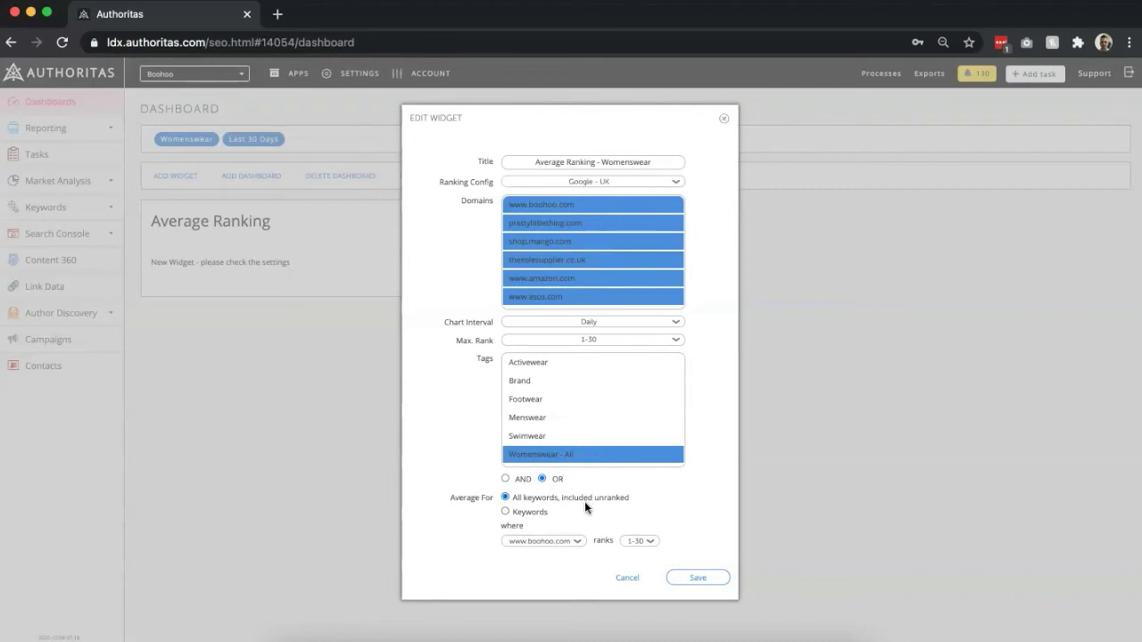
pyautogui.click(542, 514)
pyautogui.click(645, 550)
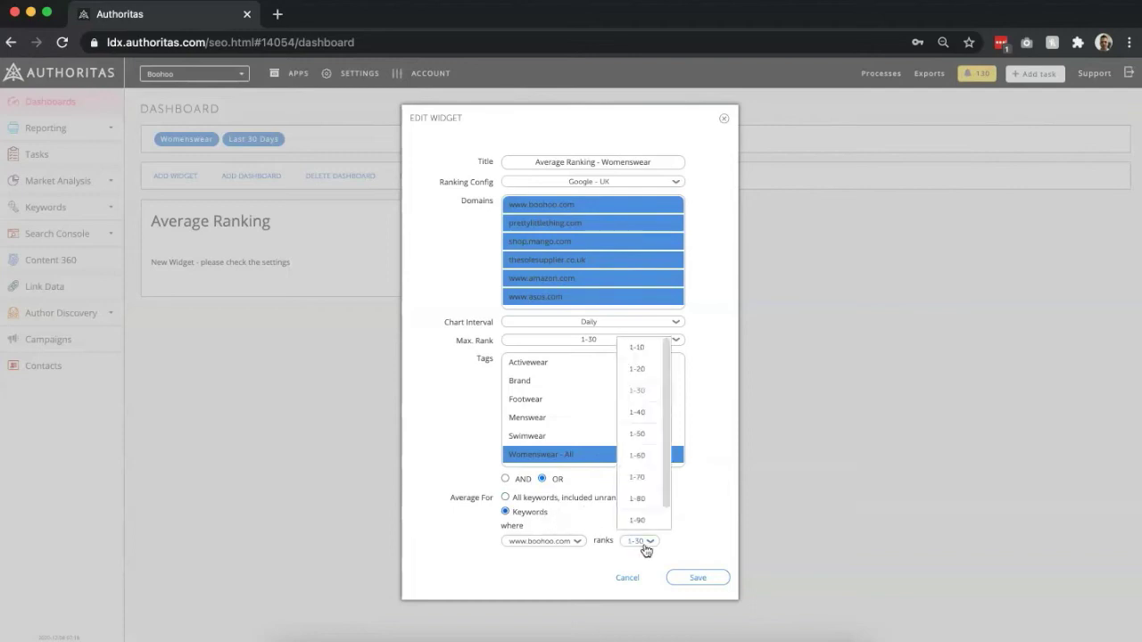
pyautogui.click(645, 550)
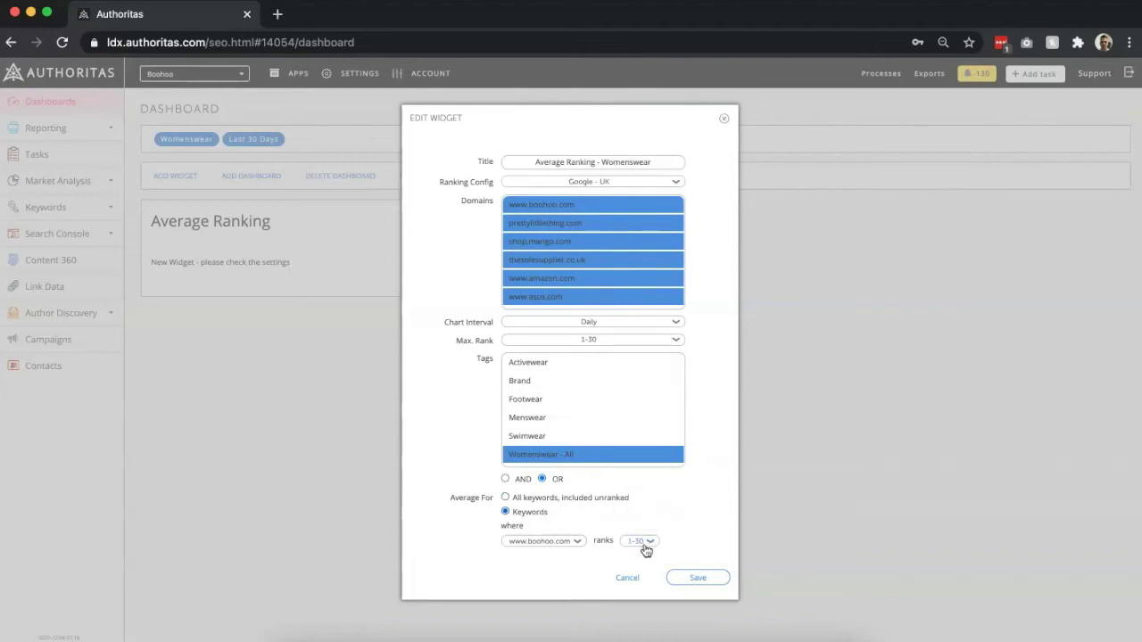
pyautogui.click(566, 500)
pyautogui.click(686, 577)
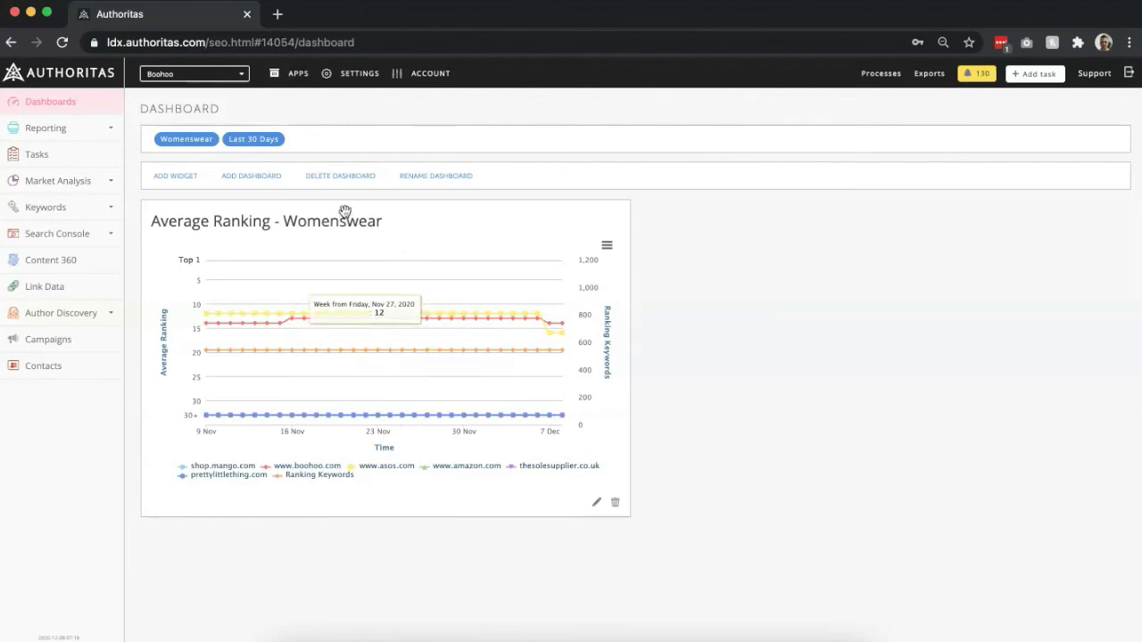
# Step: Apply a 30-day reporting period to the Womenswear dashboard
pyautogui.click(272, 143)
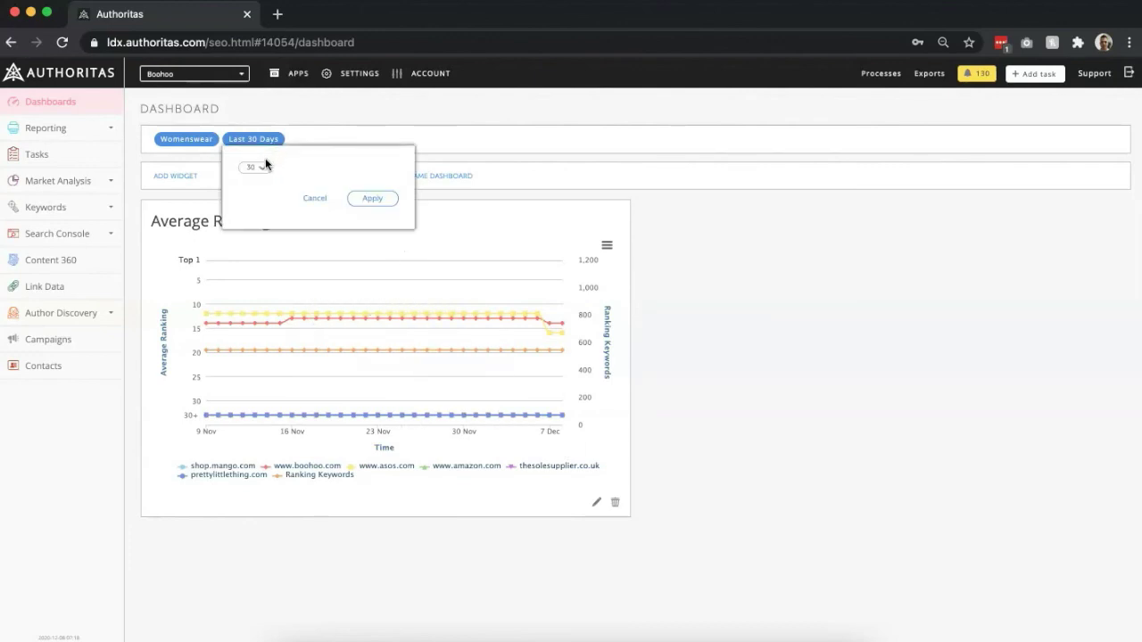
pyautogui.click(264, 168)
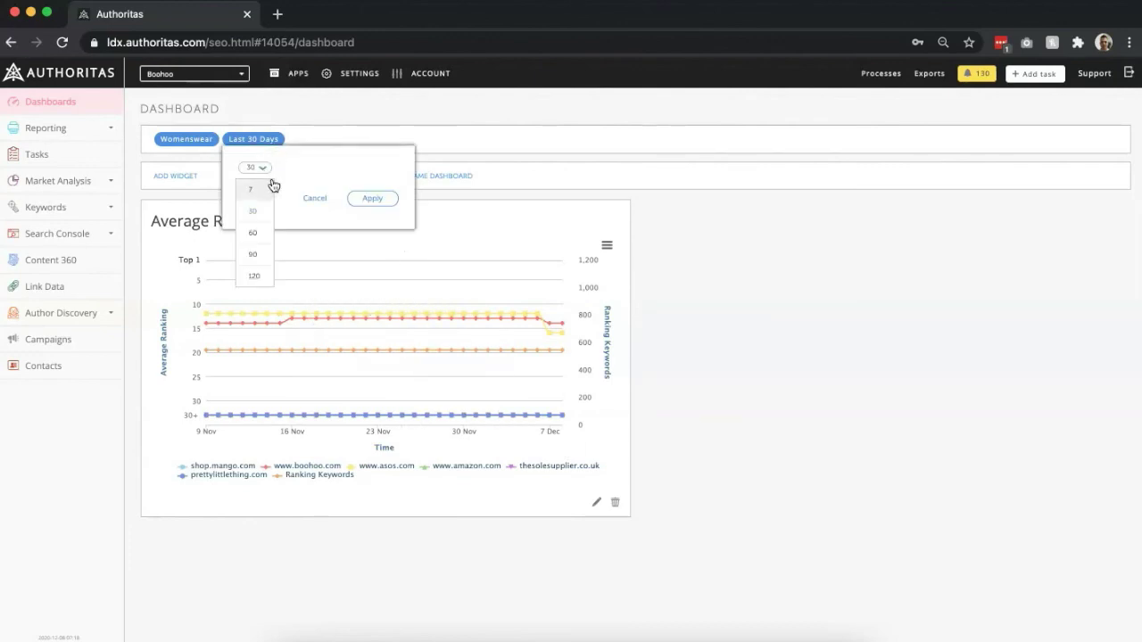
pyautogui.click(367, 198)
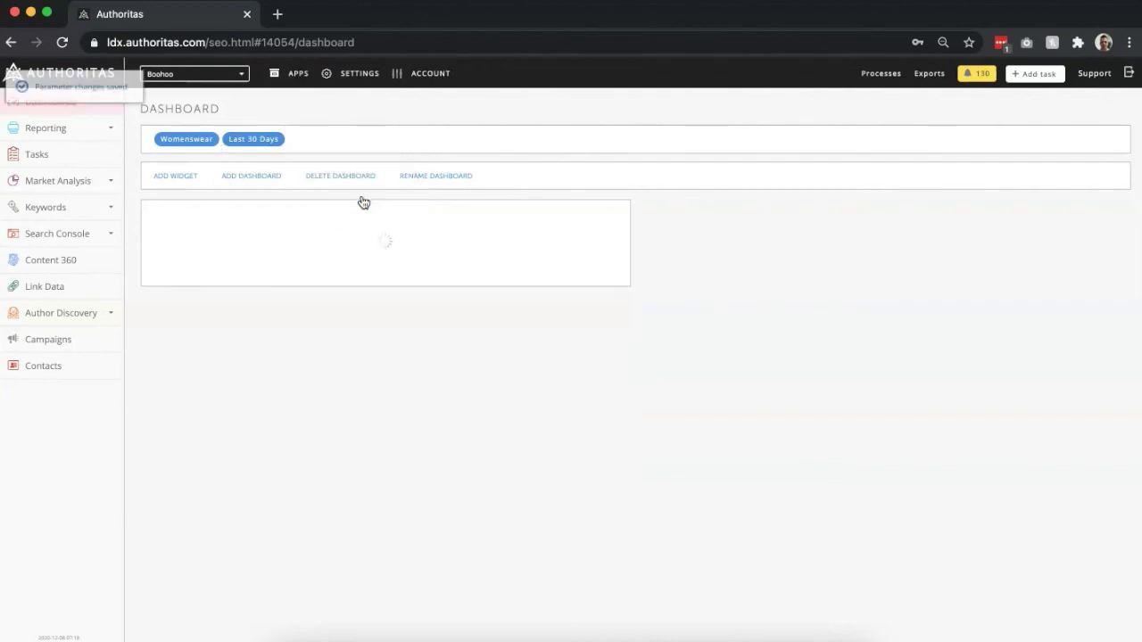
# Step: Add a Share of Search widget to the dashboard at the last position
pyautogui.click(183, 171)
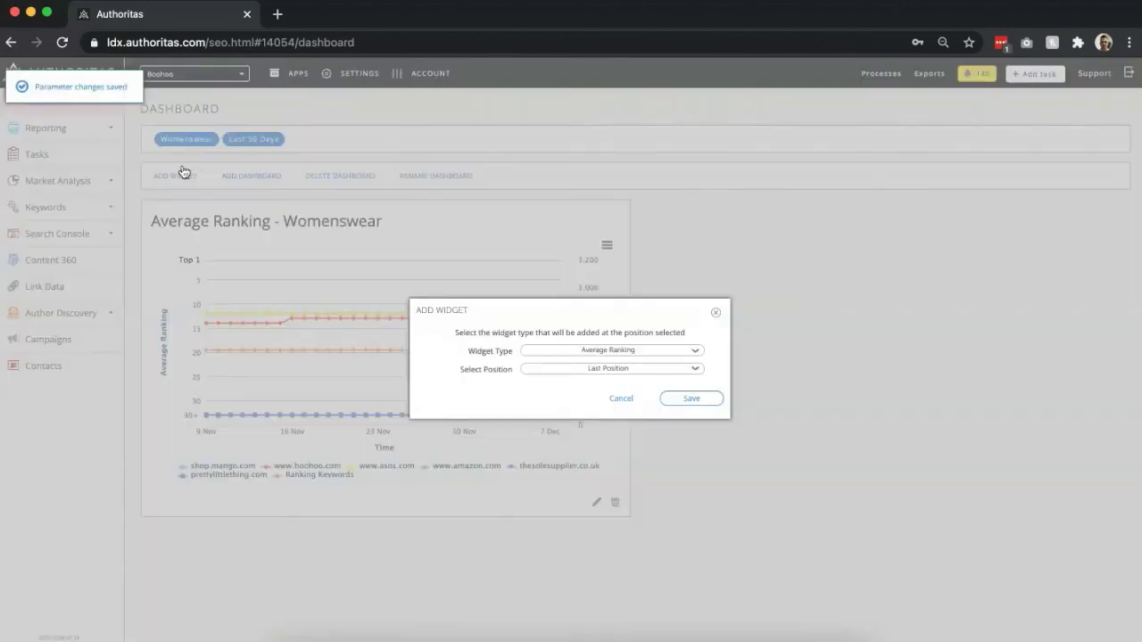
pyautogui.click(549, 350)
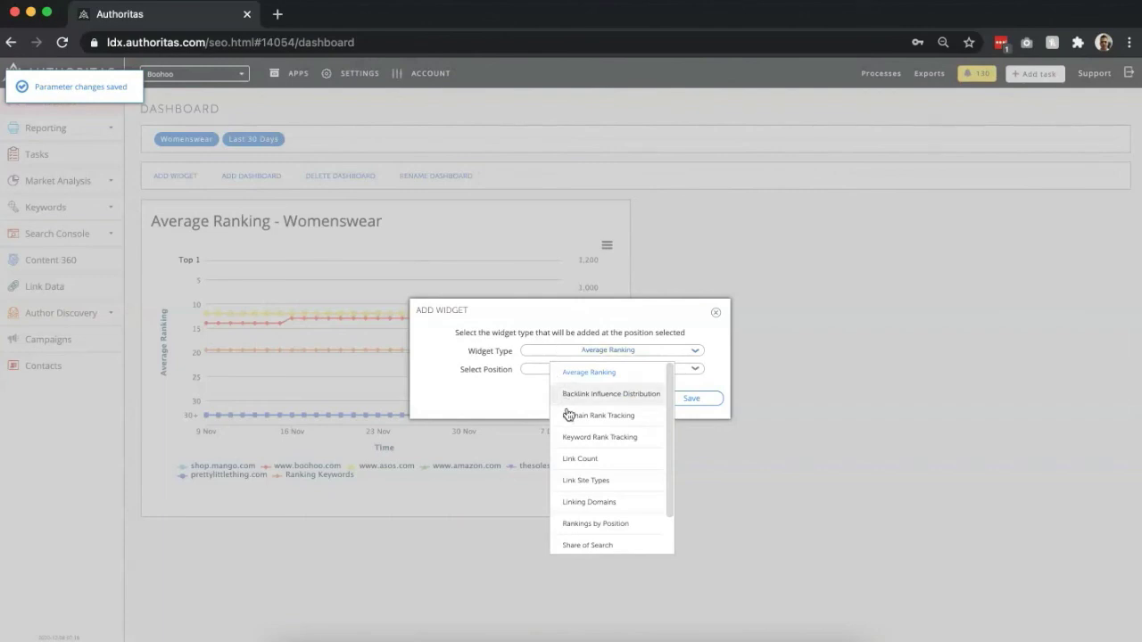
pyautogui.click(586, 543)
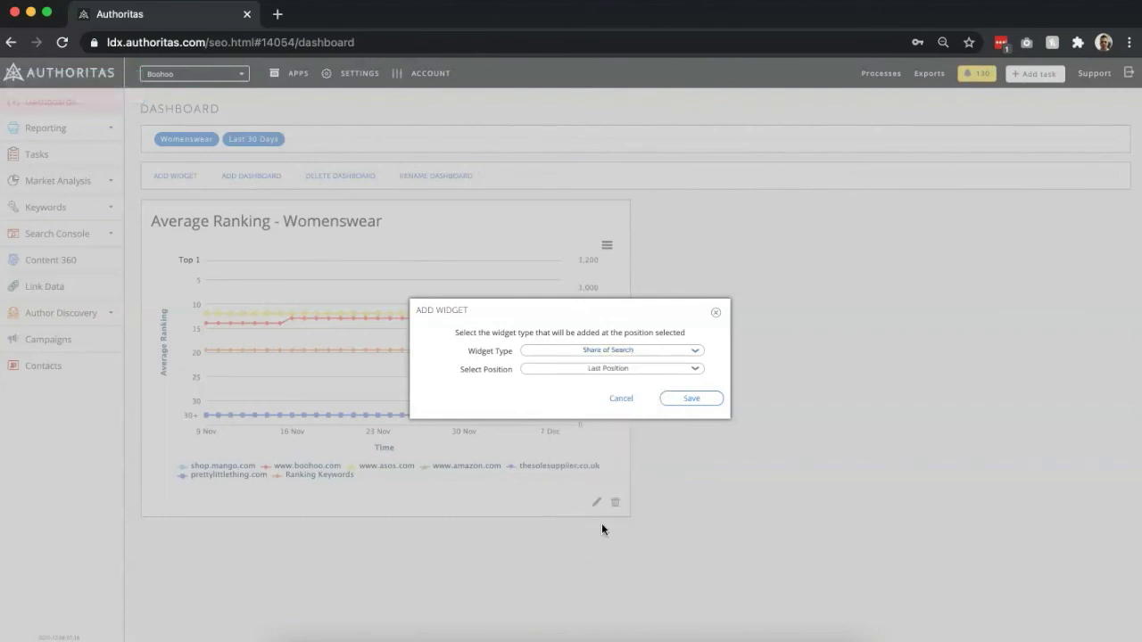
pyautogui.click(713, 403)
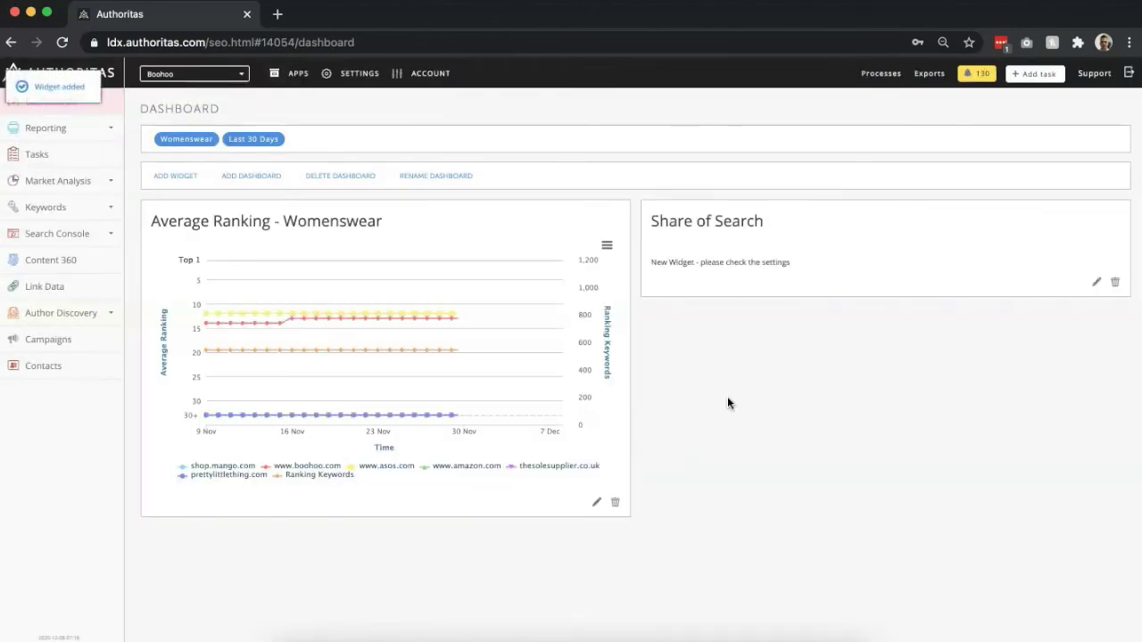
# Step: Title the new search share widget "Share of Search - Womenswear"
pyautogui.click(1096, 283)
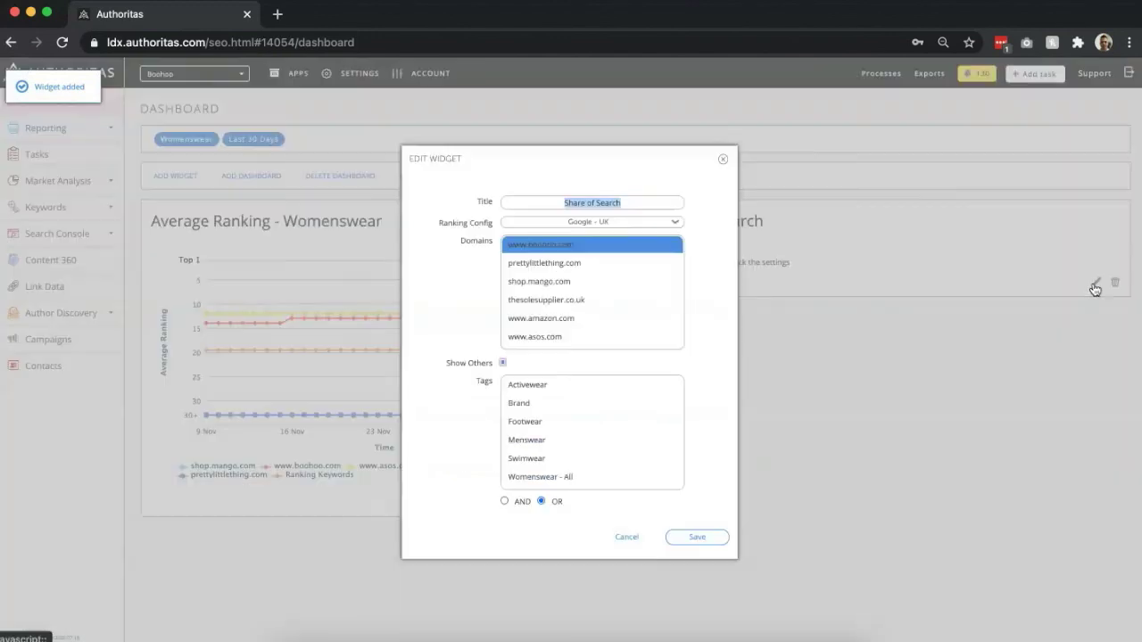
pyautogui.click(668, 201)
pyautogui.write('- Womenswear')
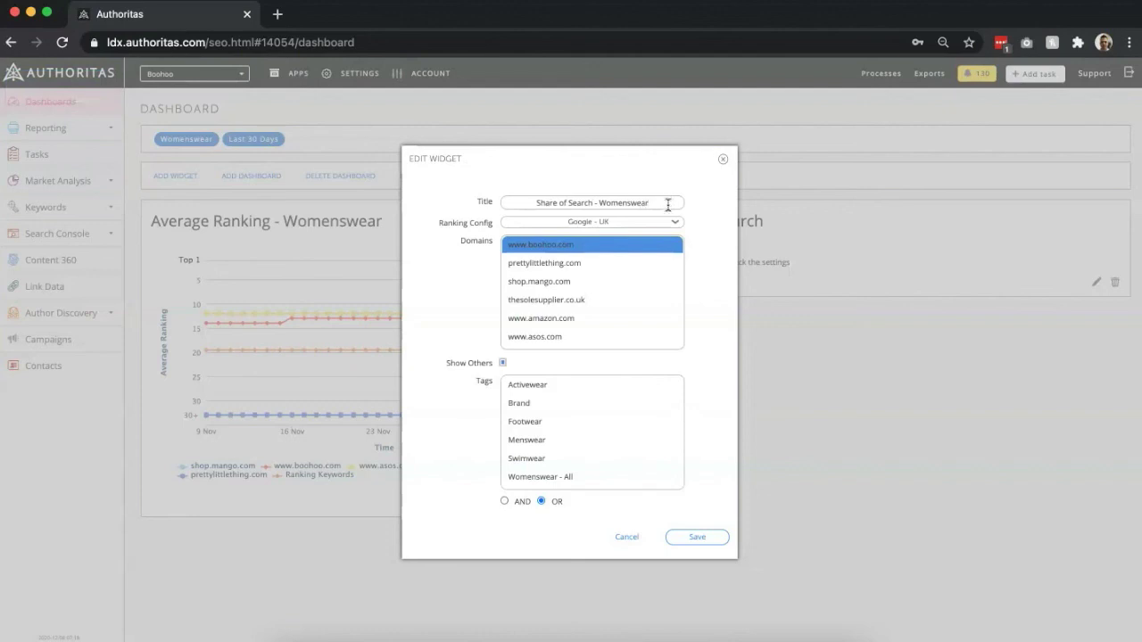
pyautogui.keyDown('super'); pyautogui.click(648, 263); pyautogui.keyUp('super')
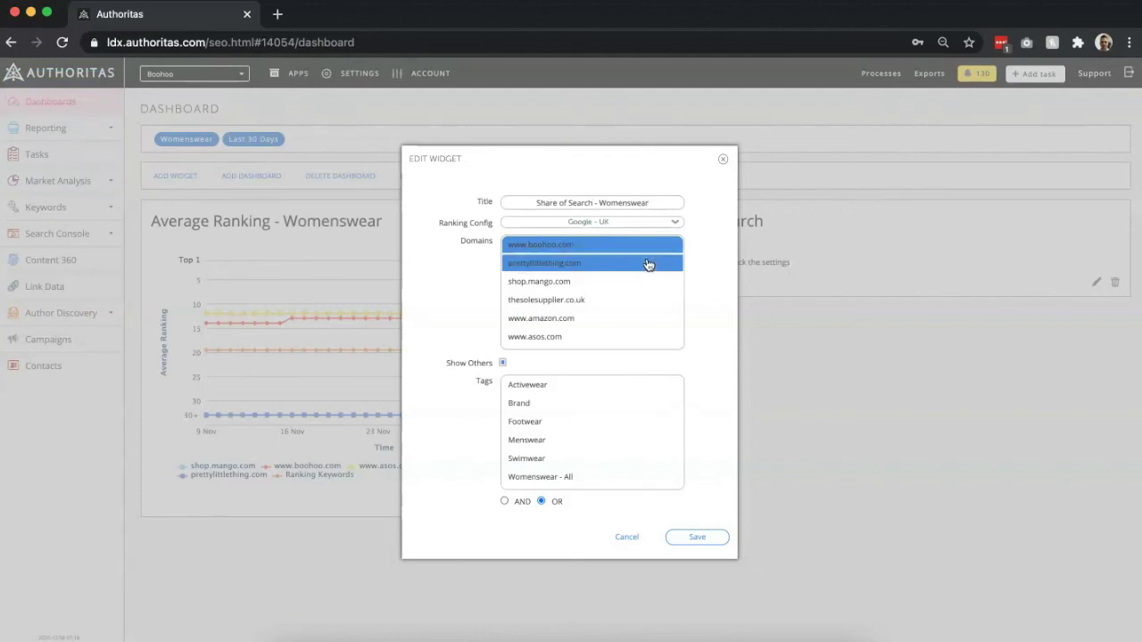
pyautogui.keyDown('super'); pyautogui.click(636, 282); pyautogui.keyUp('super')
pyautogui.keyDown('super'); pyautogui.click(633, 299); pyautogui.keyUp('super')
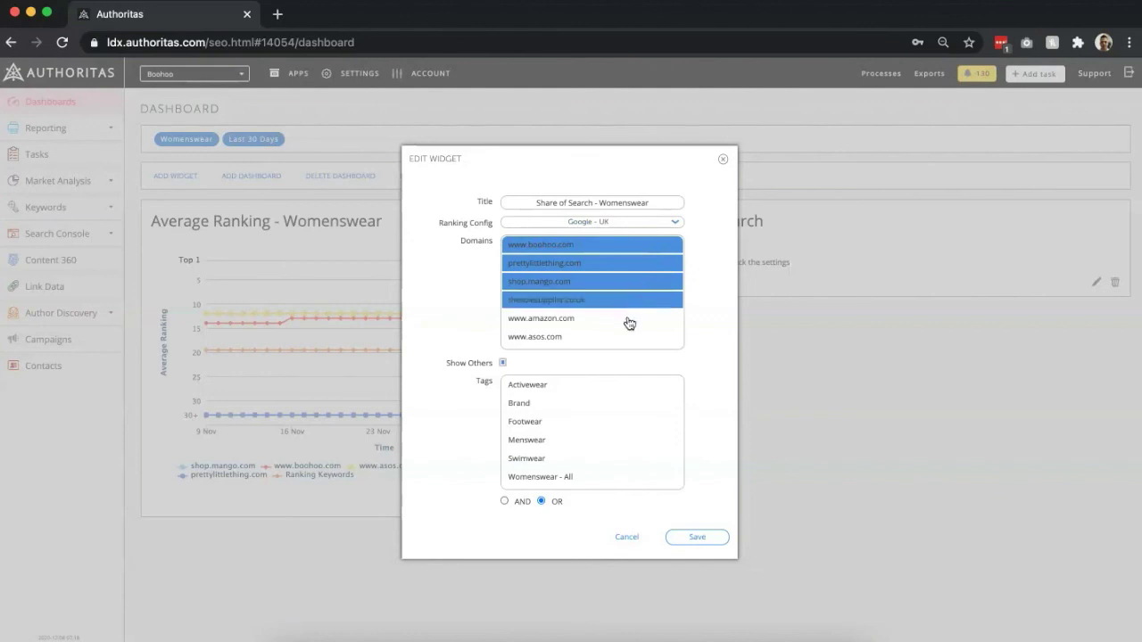
pyautogui.keyDown('super'); pyautogui.click(629, 318); pyautogui.keyUp('super')
pyautogui.keyDown('super'); pyautogui.click(626, 337); pyautogui.keyUp('super')
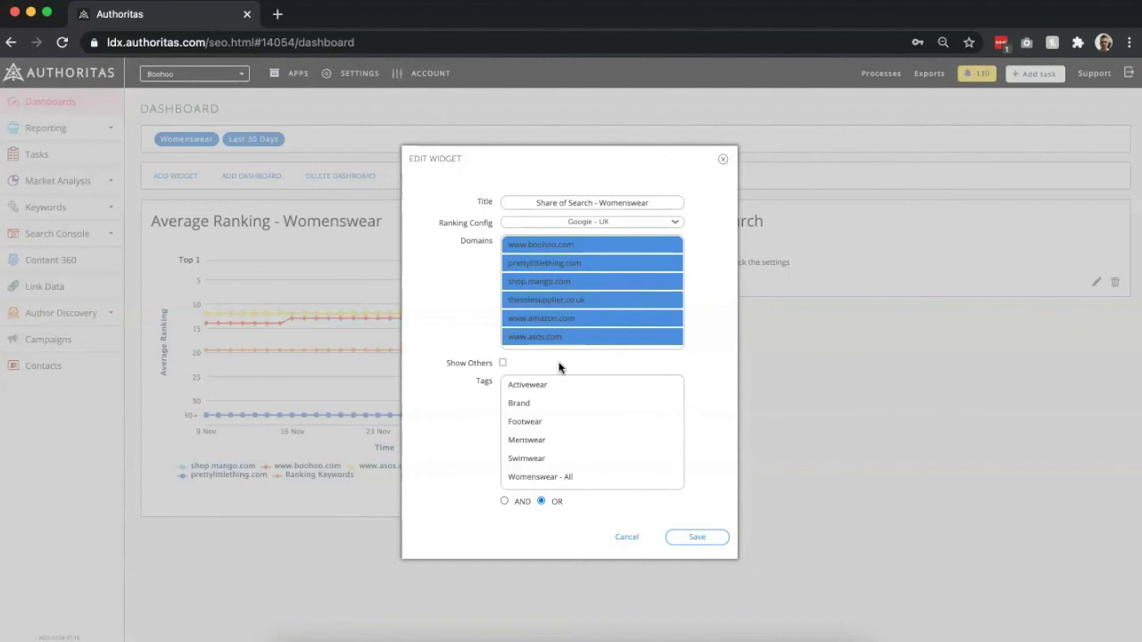
# Step: Filter the Share of Search widget by the Womenswear - All tag and save its settings
pyautogui.click(585, 477)
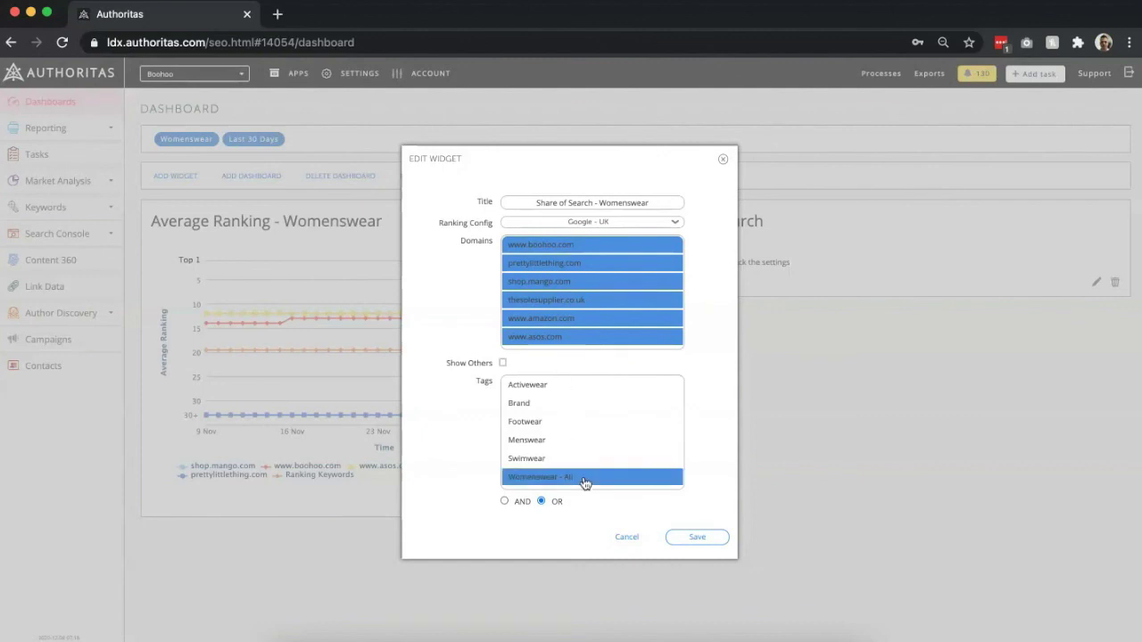
pyautogui.click(680, 541)
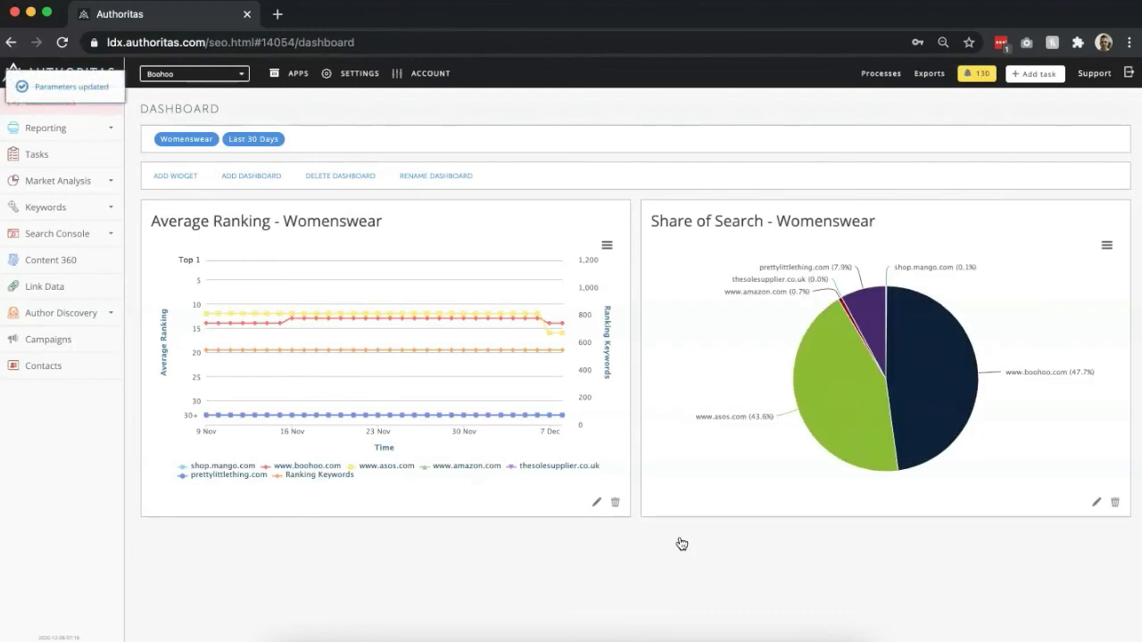
pyautogui.moveTo(922, 359)
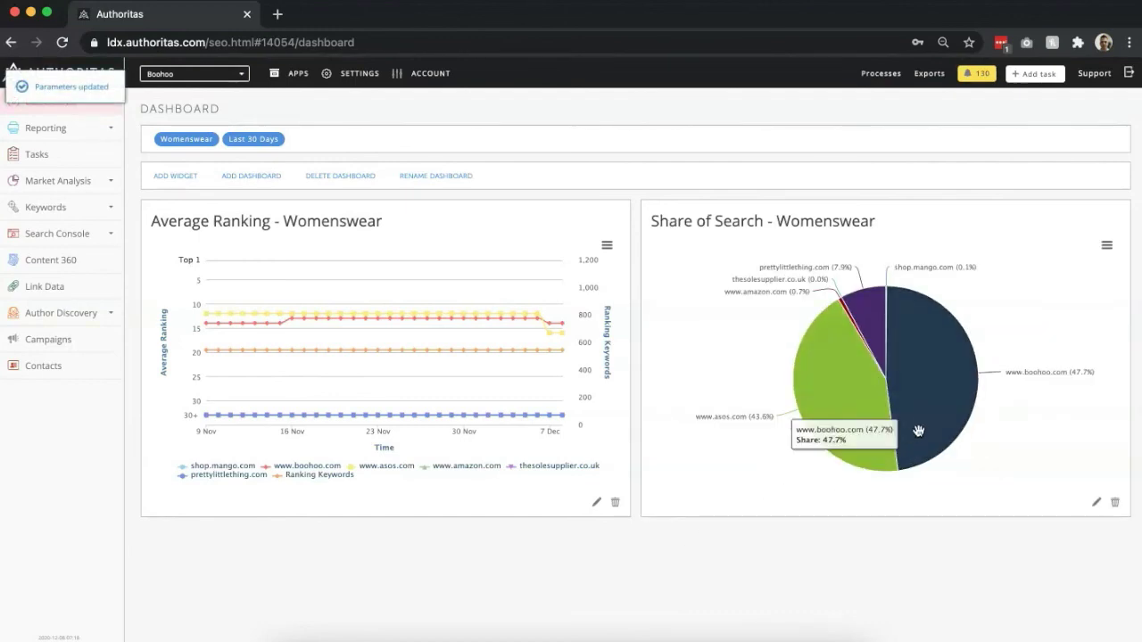